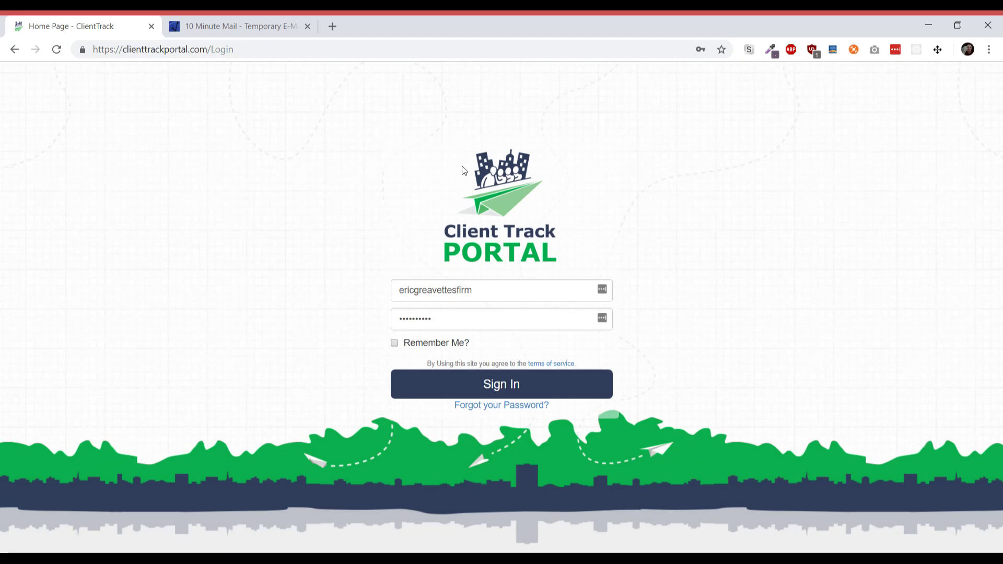
Sign in to the accountant account with the pre-filled username and password.
left_click(684, 239)
left_click(683, 238)
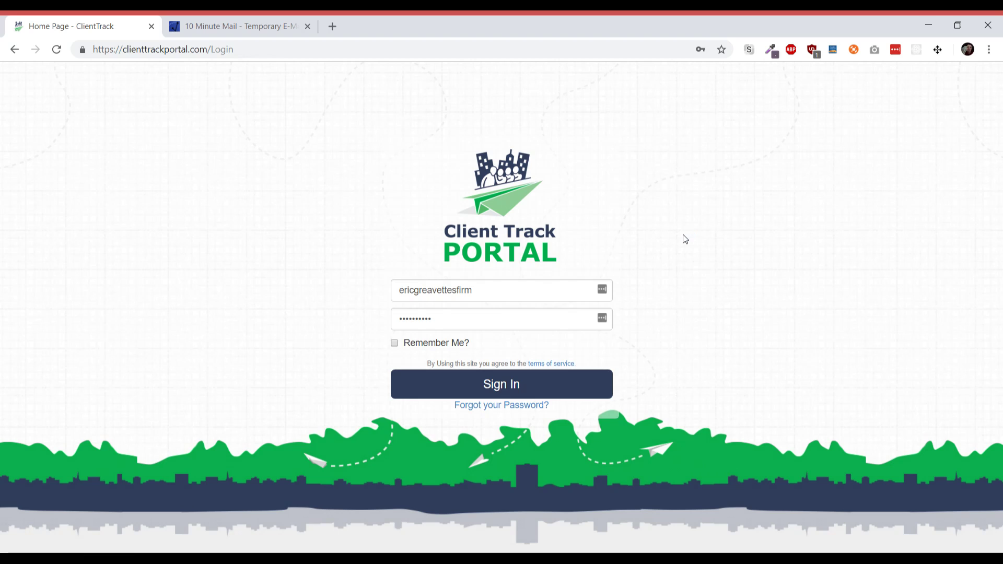
left_click(508, 384)
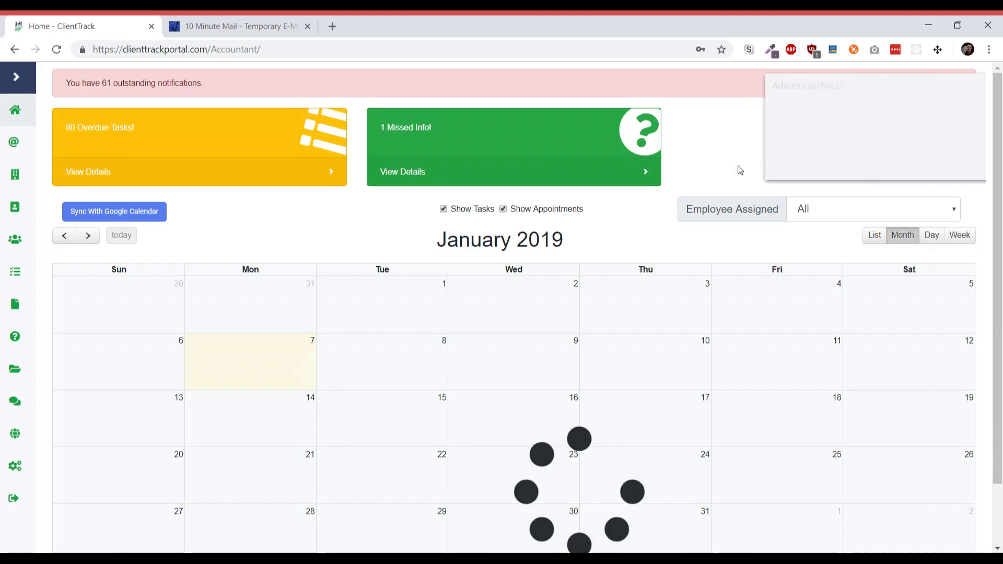
Expand the sidebar and go to Send Secure Emails & Files to see the sent-emails list.
left_click(868, 172)
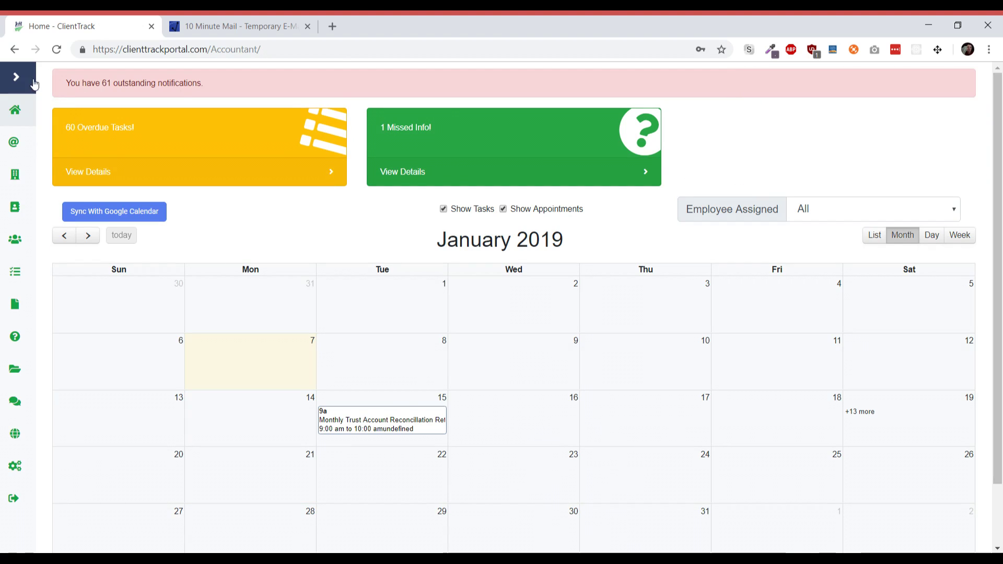
left_click(18, 78)
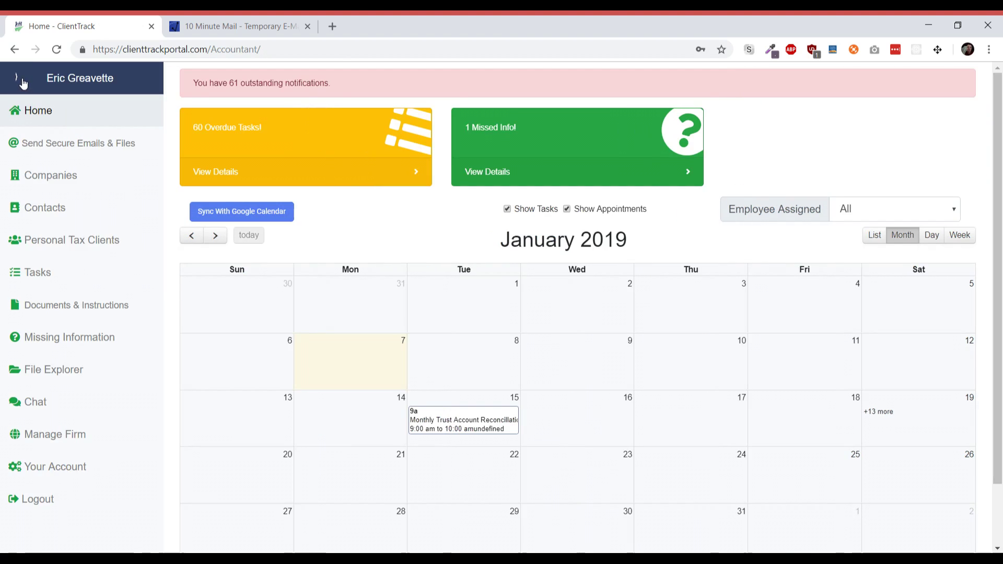
left_click(52, 147)
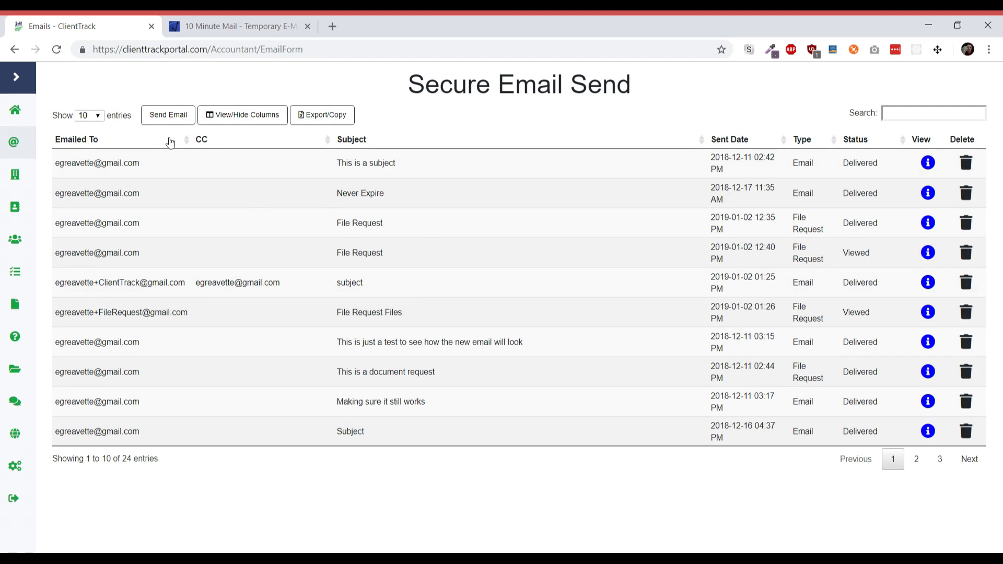
Start a new email and paste the temporary inbox address as the recipient.
left_click(160, 119)
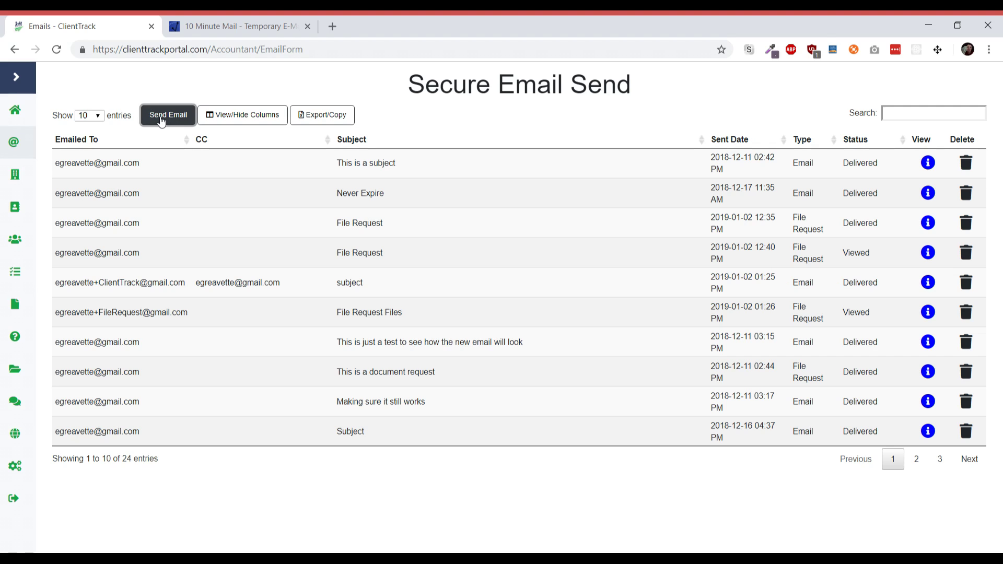
scroll(391, 130, "down", 3)
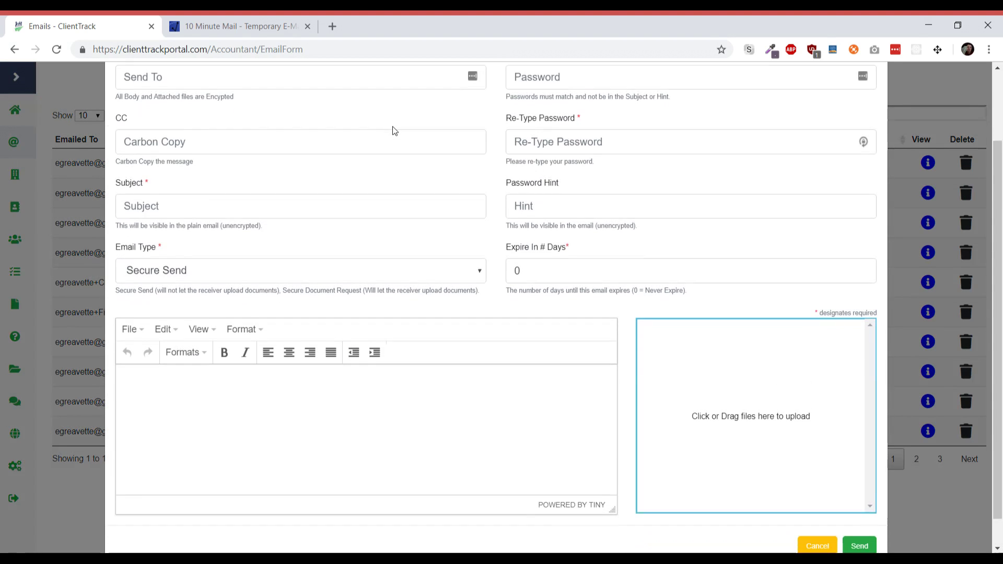
scroll(393, 127, "up", 3)
left_click(247, 176)
key("ctrl+v")
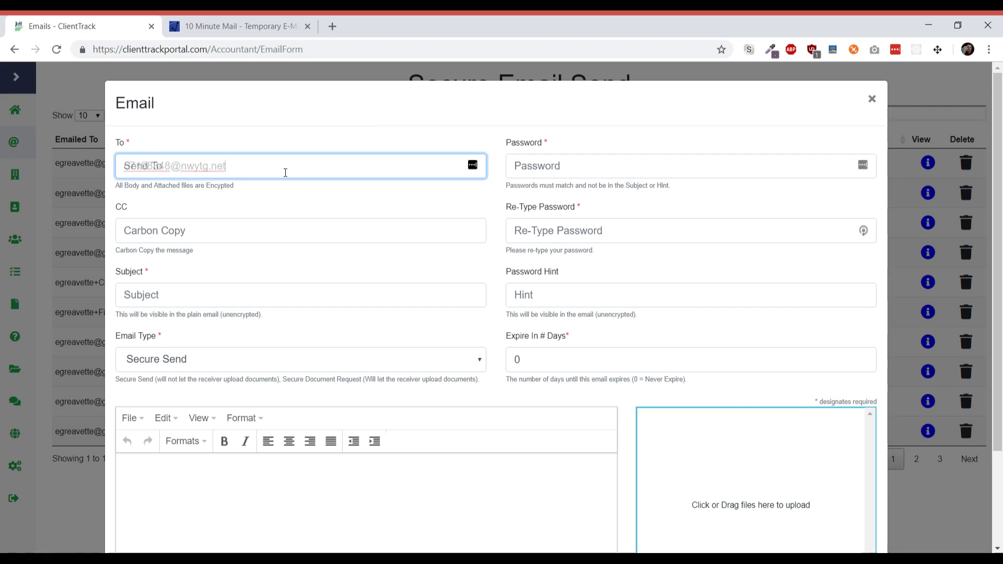
left_click(185, 290)
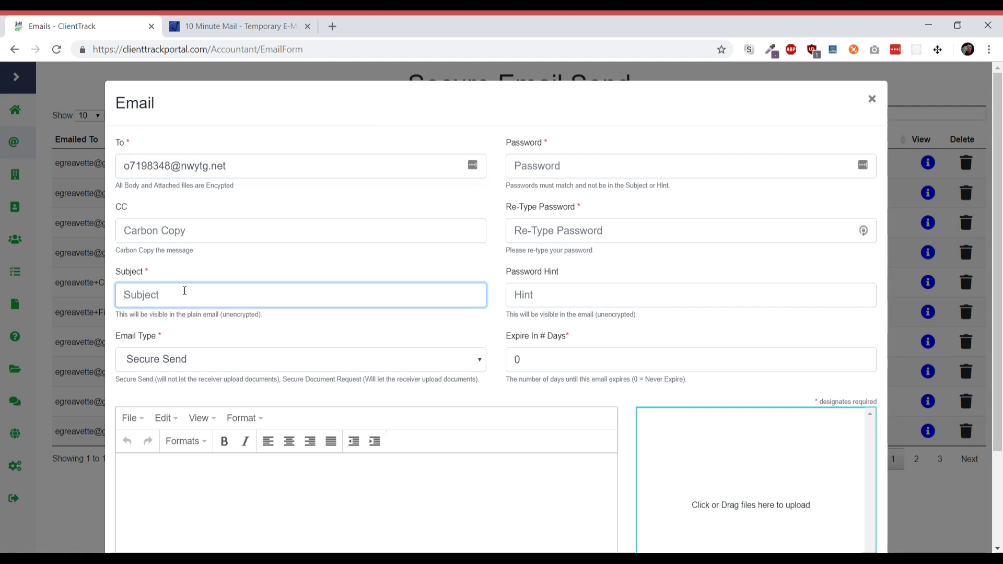
type("T4 S")
type("ubject")
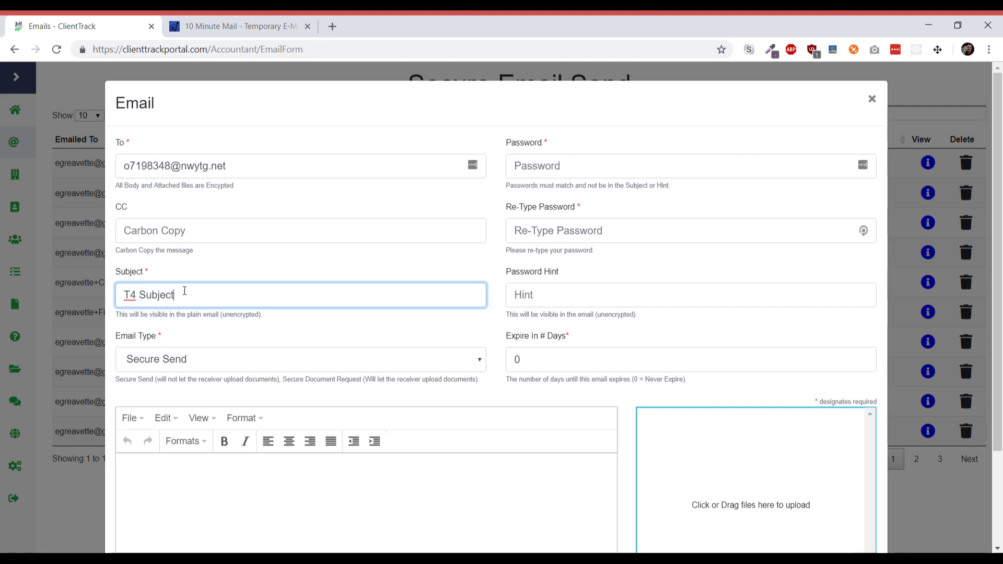
Enter subject 'T4 Subject' and keep Email Type on Secure Send after trying Secure Document Request.
key("Tab")
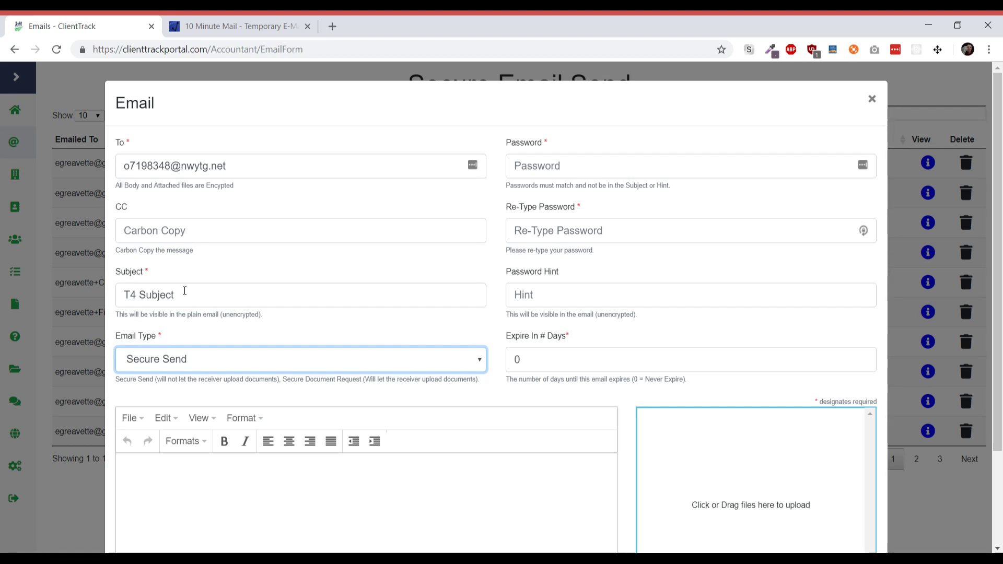
key("Down")
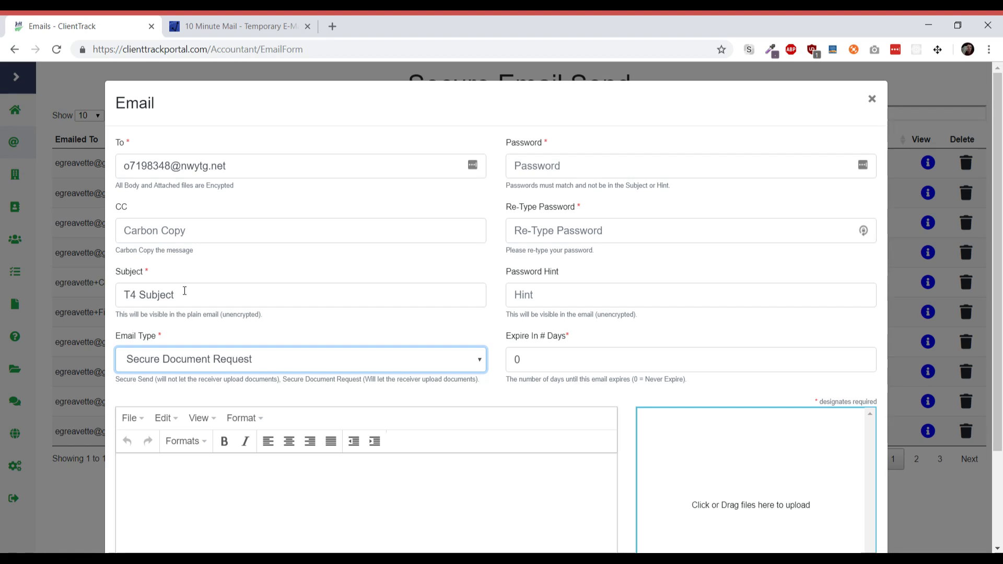
key("Up")
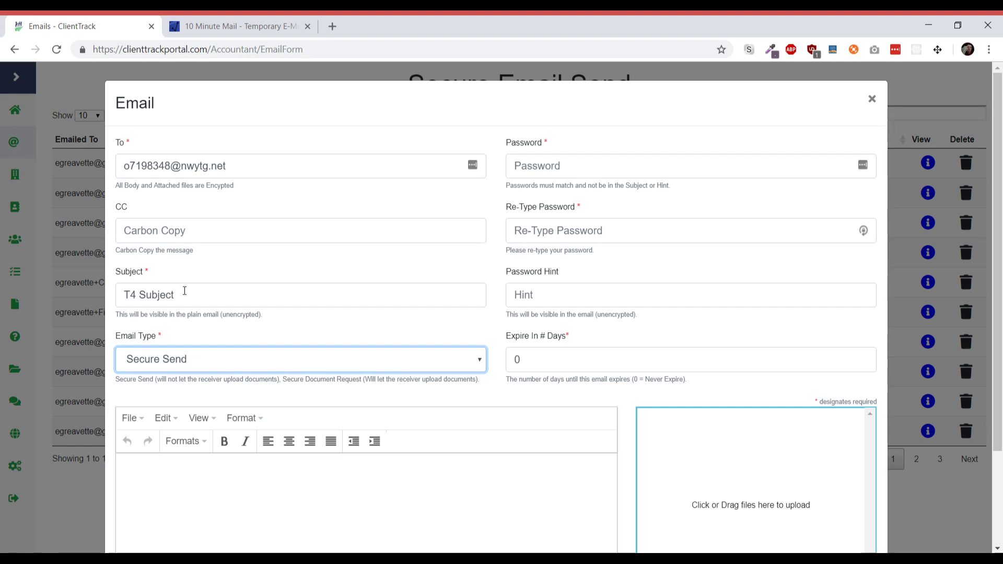
left_click(544, 170)
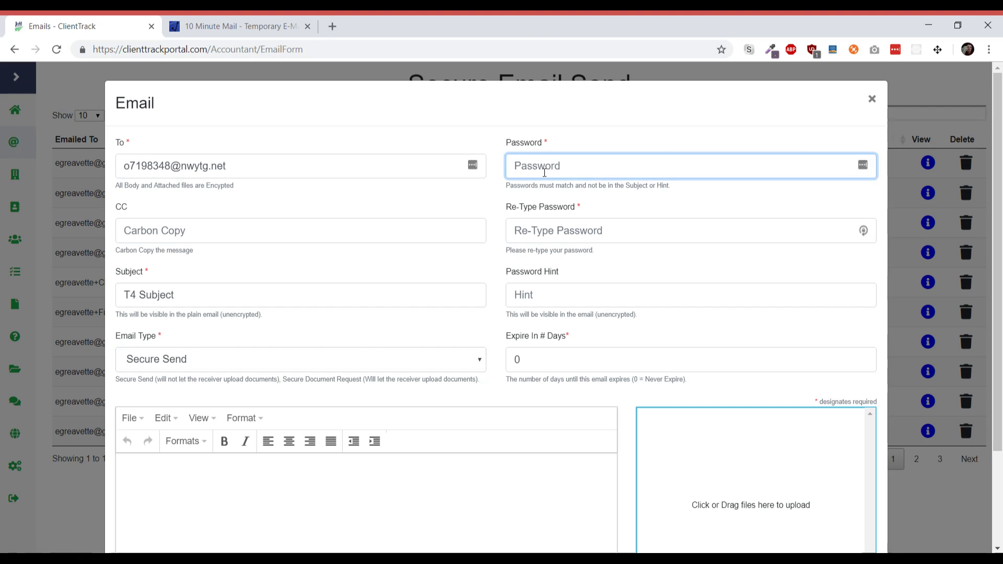
Enter the unlock password twice and set the hint to 'you know it'.
key("Tab")
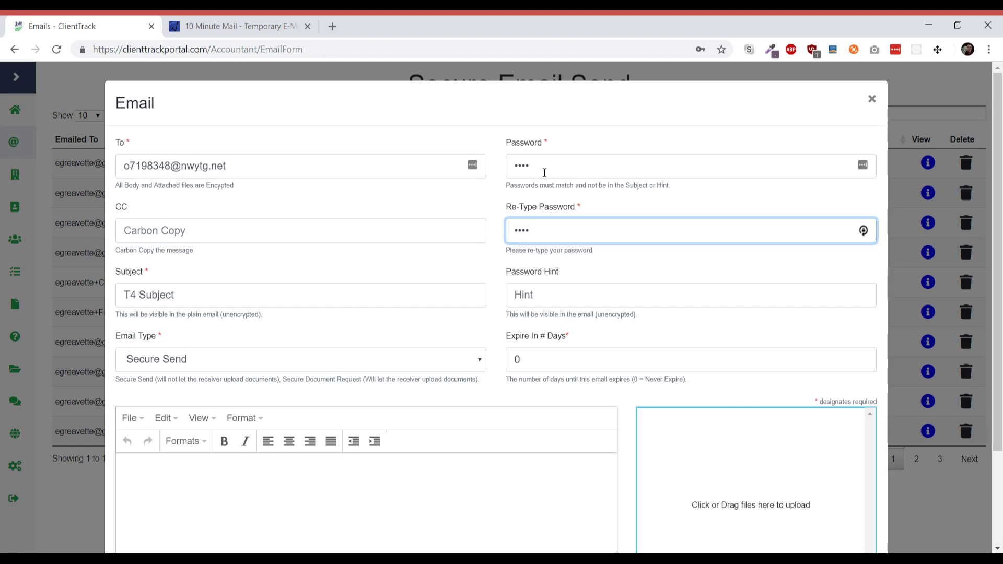
key("Tab")
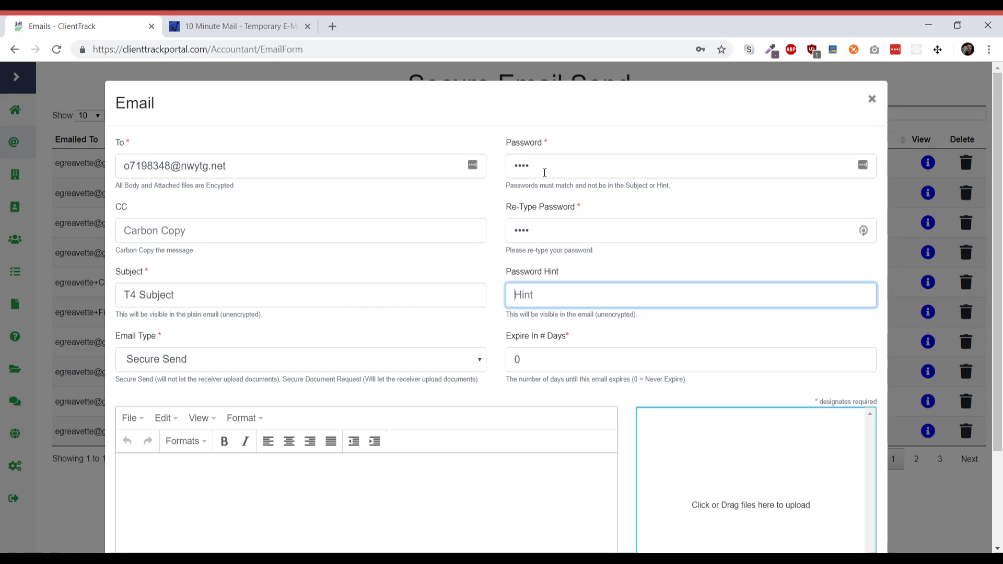
type("you kn")
type("ow it")
scroll(600, 191, "down", 1)
left_click(485, 296)
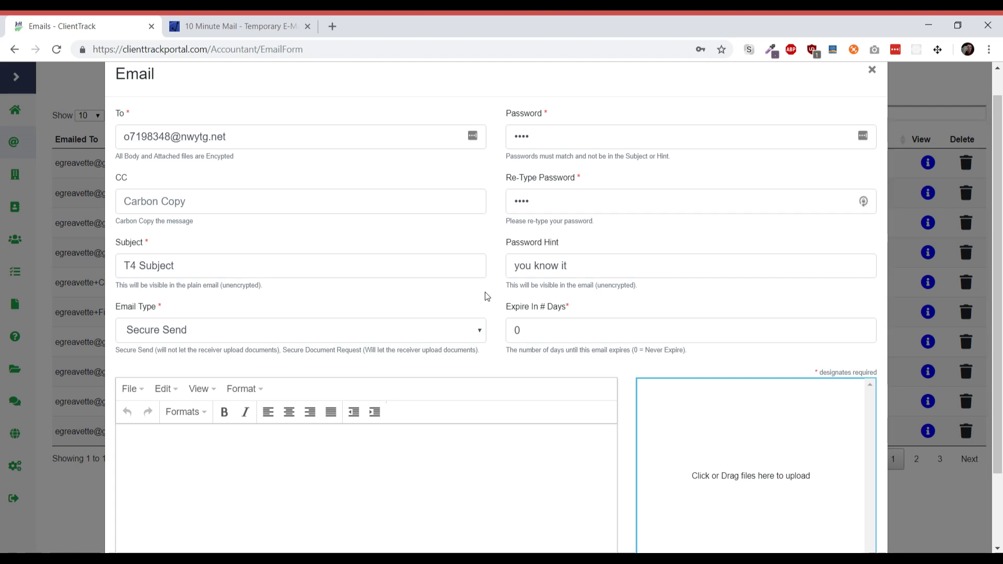
scroll(492, 319, "down", 1)
Write the body 'This is my email that I am sending you with a file.'.
left_click(453, 409)
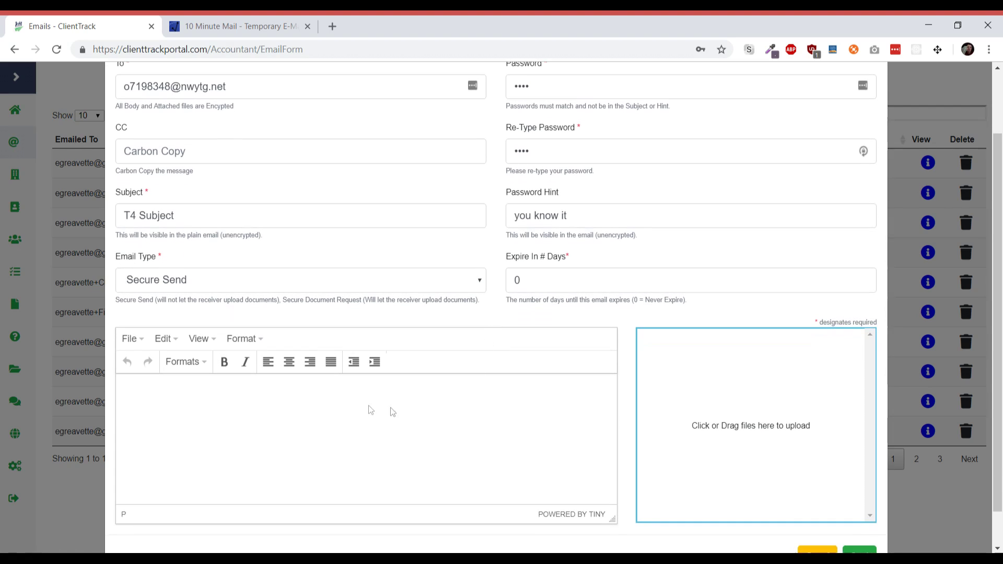
scroll(343, 409, "down", 1)
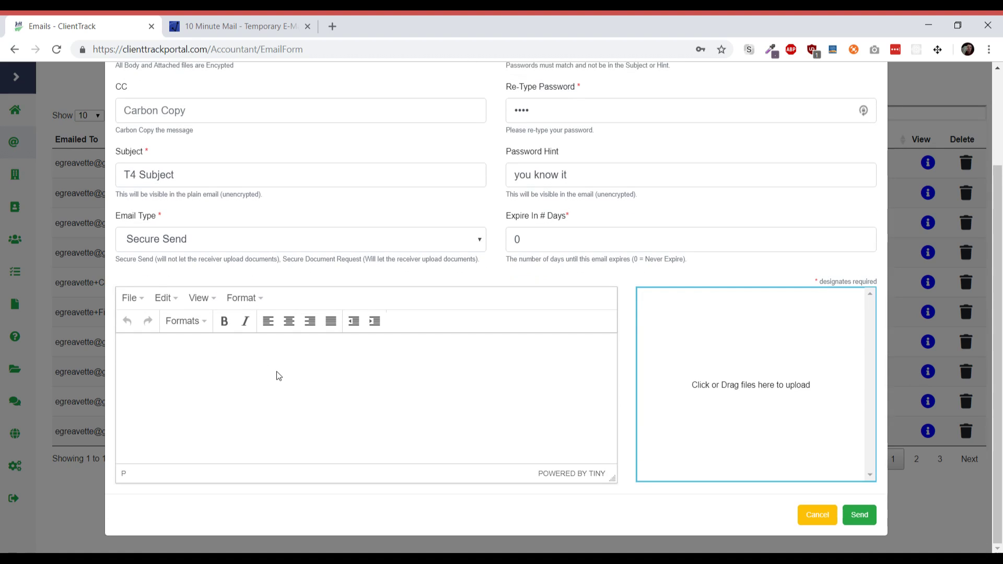
type("Hi")
key("BackSpace")
key("BackSpace")
type("This is m")
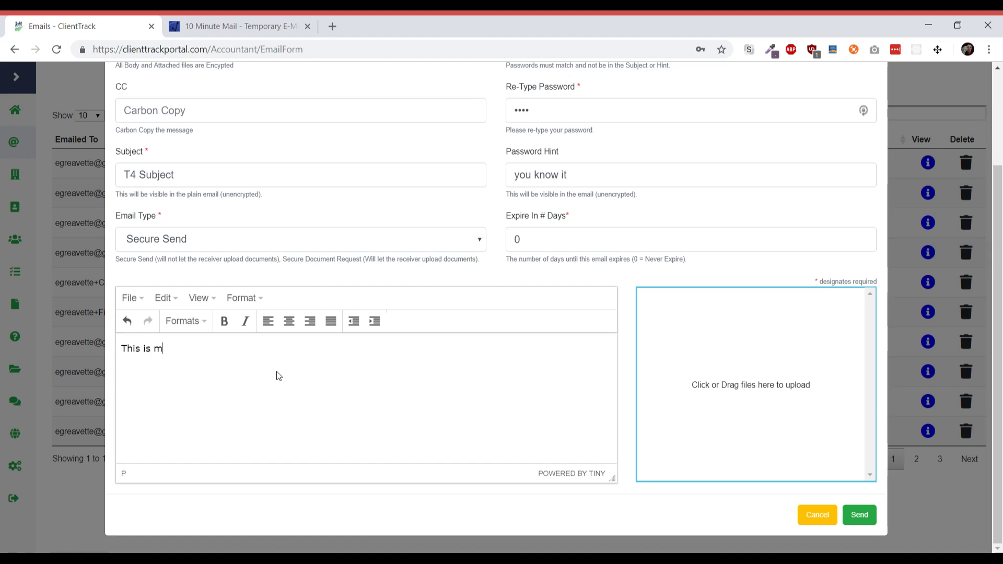
type("y email that")
type(" I am su")
key("BackSpace")
type("ending you with a file.")
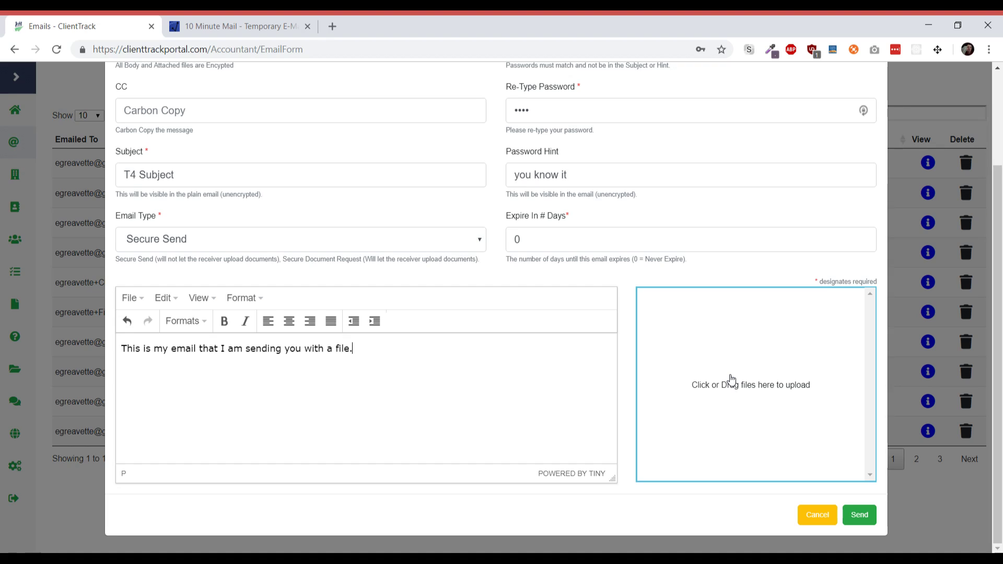
left_click(730, 380)
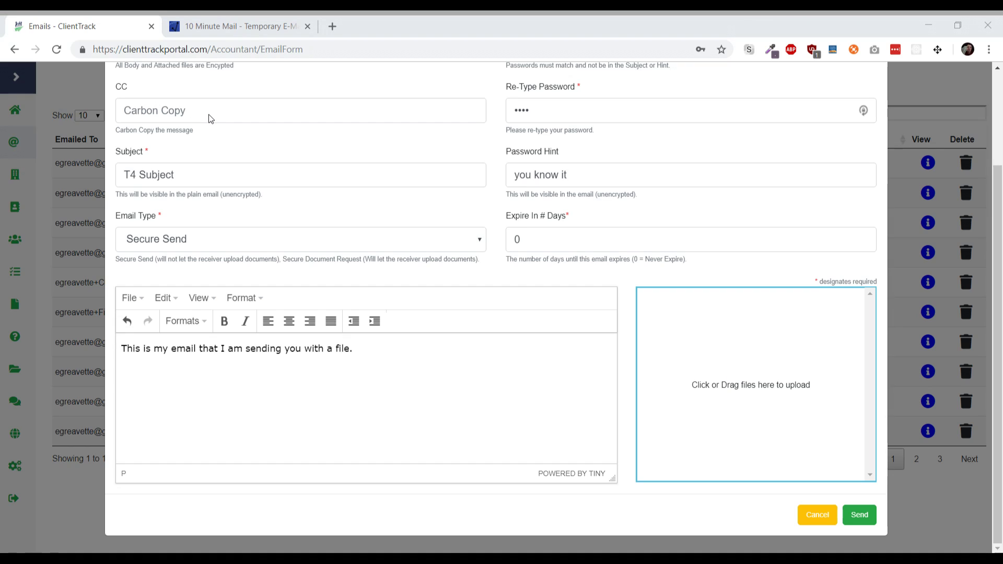
Attach the two test files and send the secure email for encryption.
left_click(707, 484)
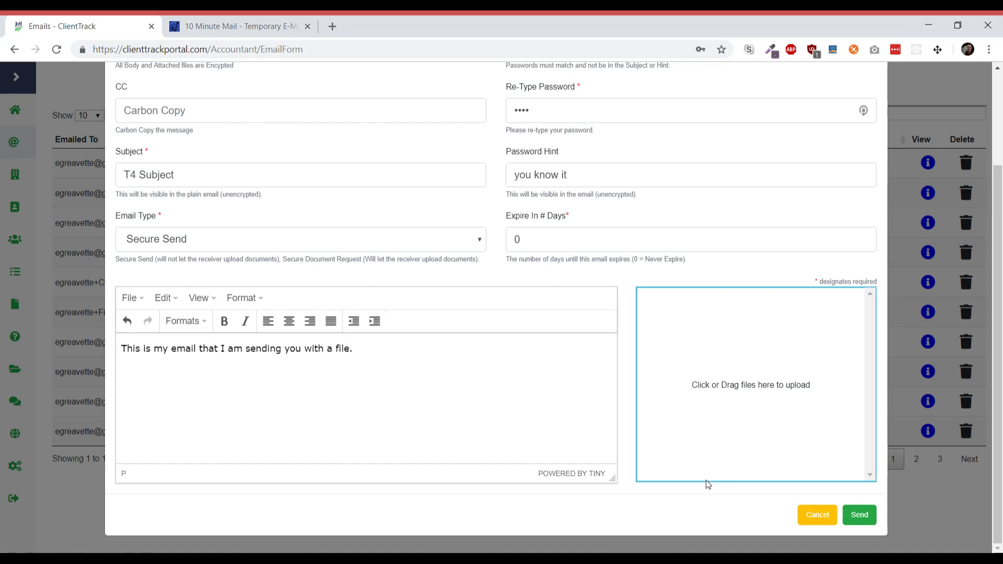
scroll(596, 351, "up", 2)
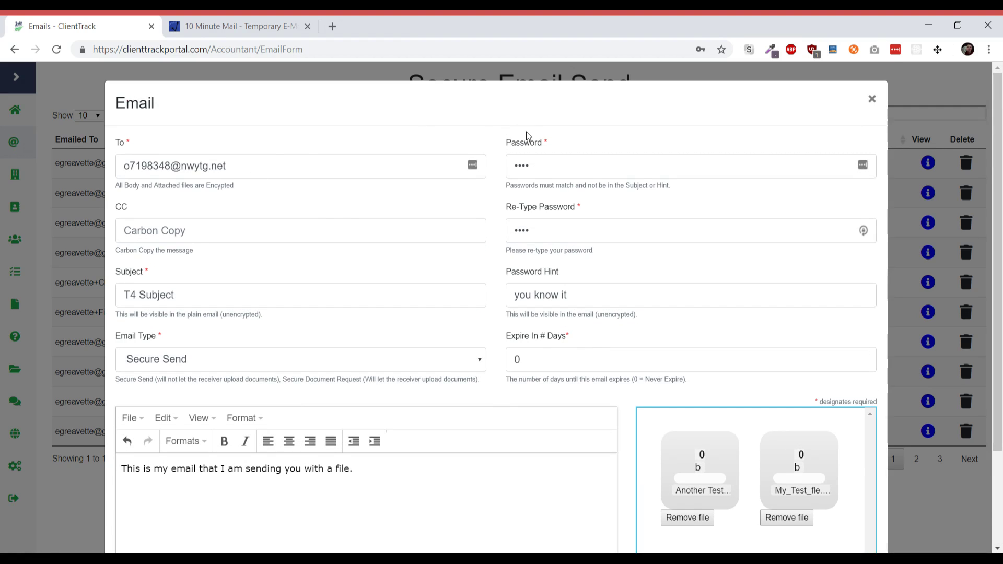
scroll(526, 131, "down", 3)
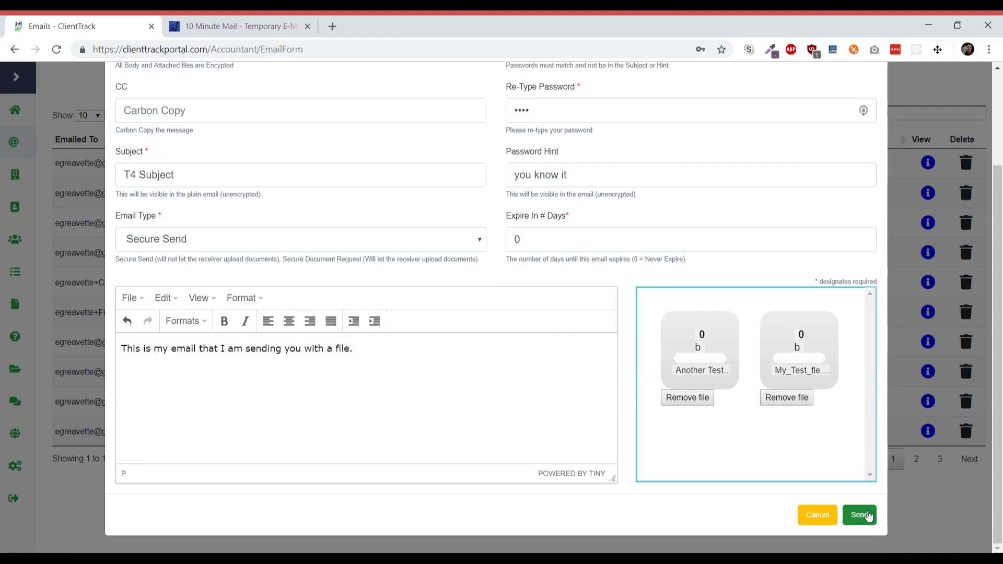
left_click(868, 514)
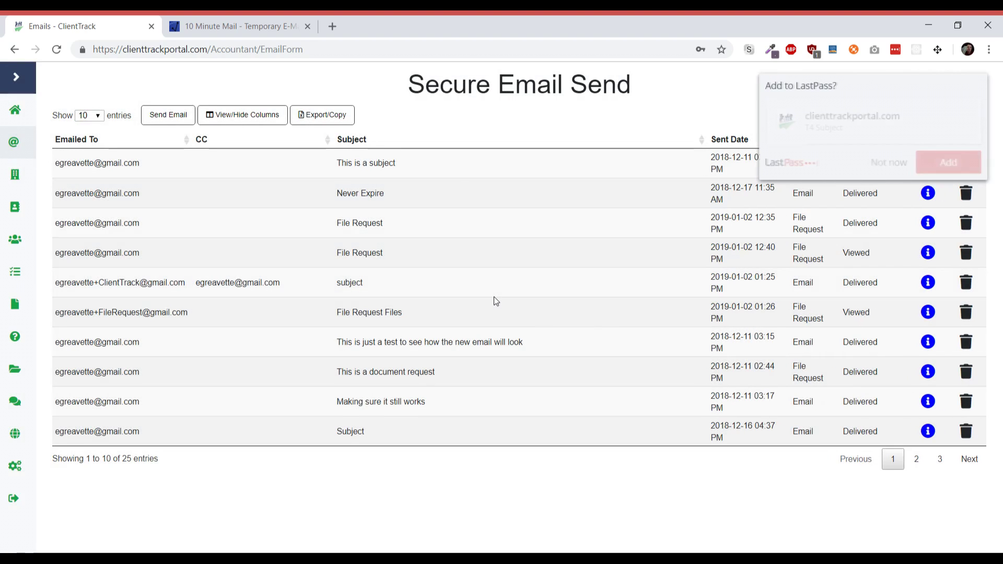
Decline the LastPass save offer and switch to the 10 Minute Mail inbox.
left_click(887, 162)
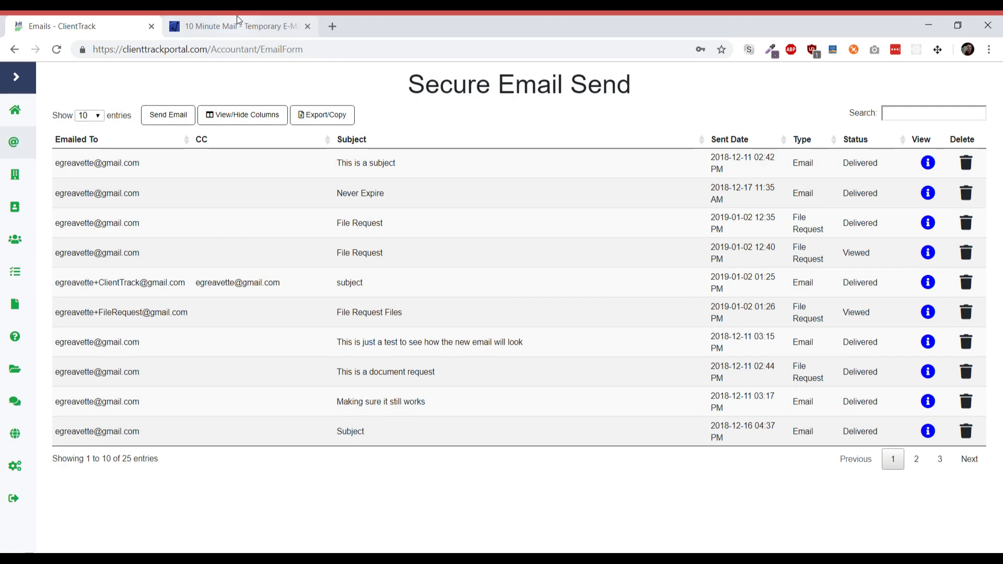
left_click(237, 16)
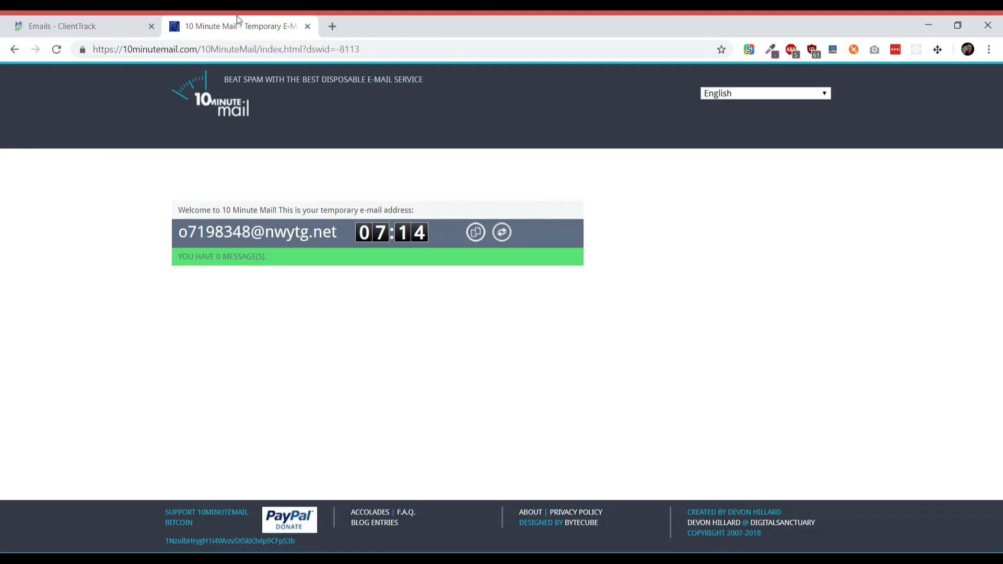
Extend the inbox timer, expand the T4 Subject notice and copy its Direct Link URL.
left_click(505, 237)
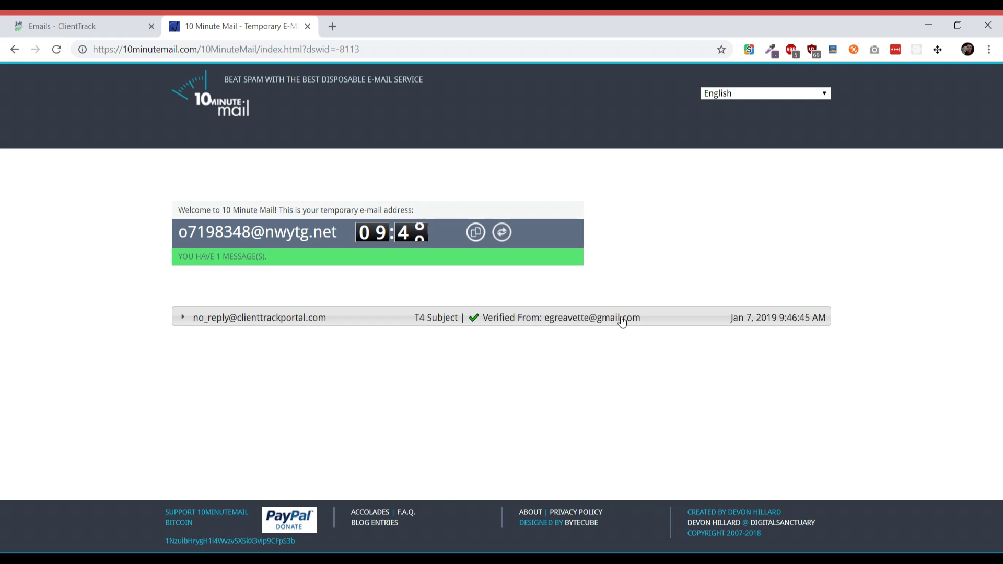
left_click(672, 325)
scroll(672, 325, "down", 3)
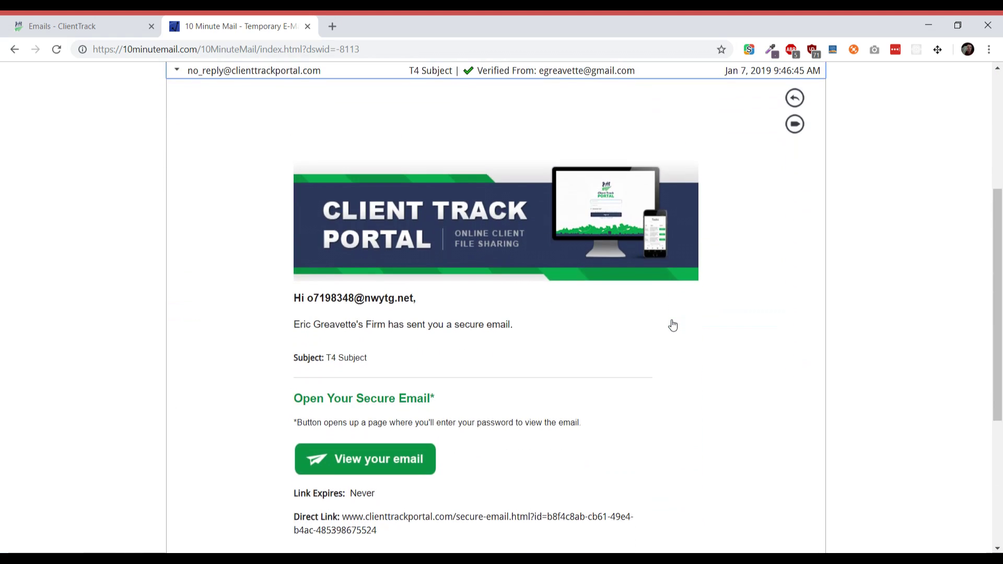
scroll(333, 322, "down", 2)
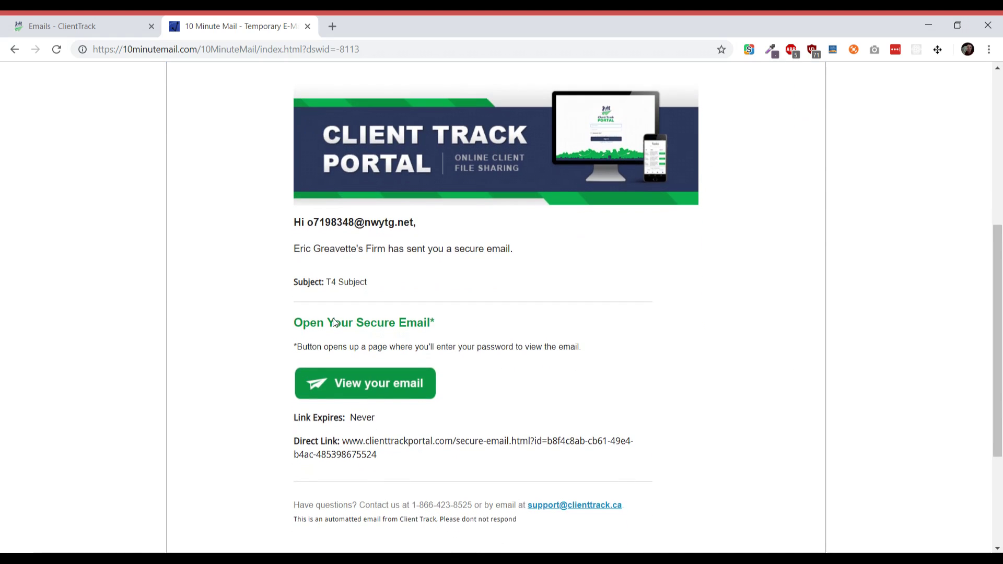
scroll(337, 323, "up", 1)
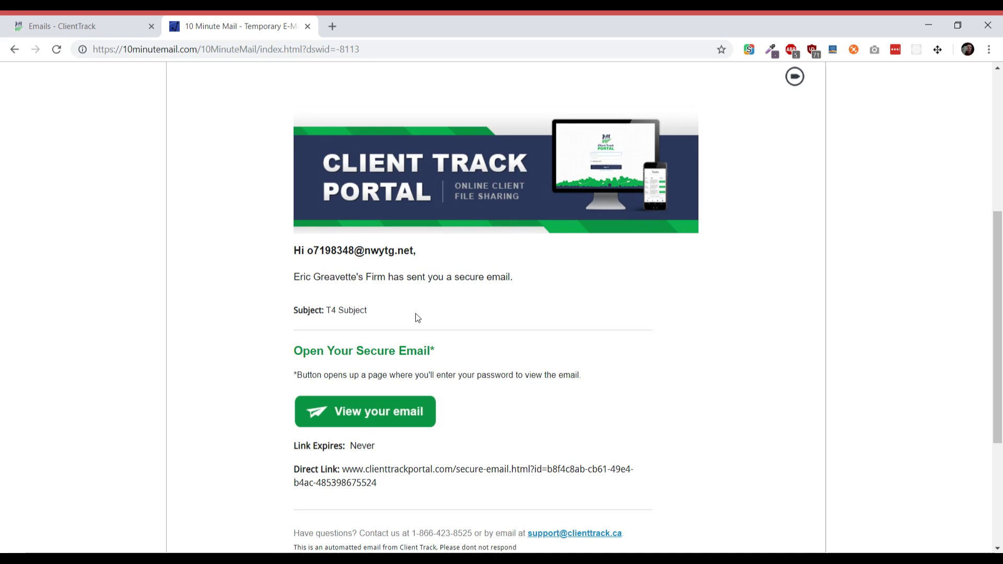
scroll(324, 347, "down", 1)
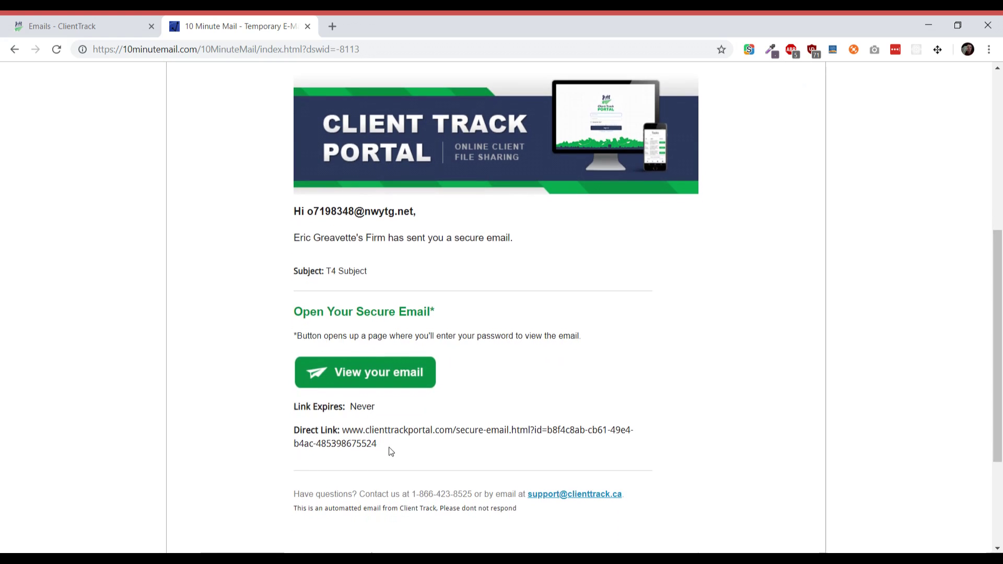
left_click_drag(378, 444, 342, 430)
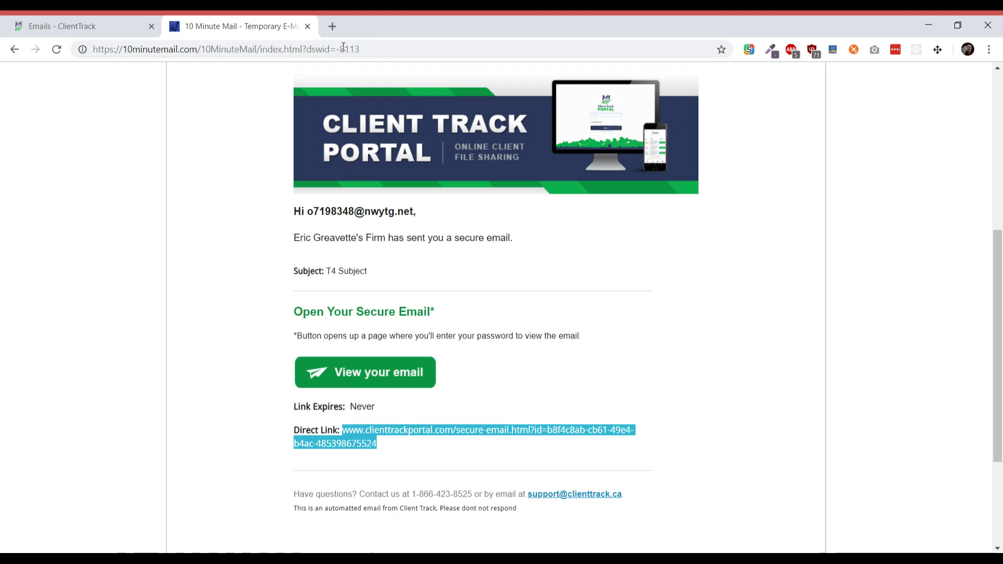
Load the direct link in a new tab and unlock the T4 Subject email with its password.
left_click(331, 26)
key("ctrl+v")
key("Return")
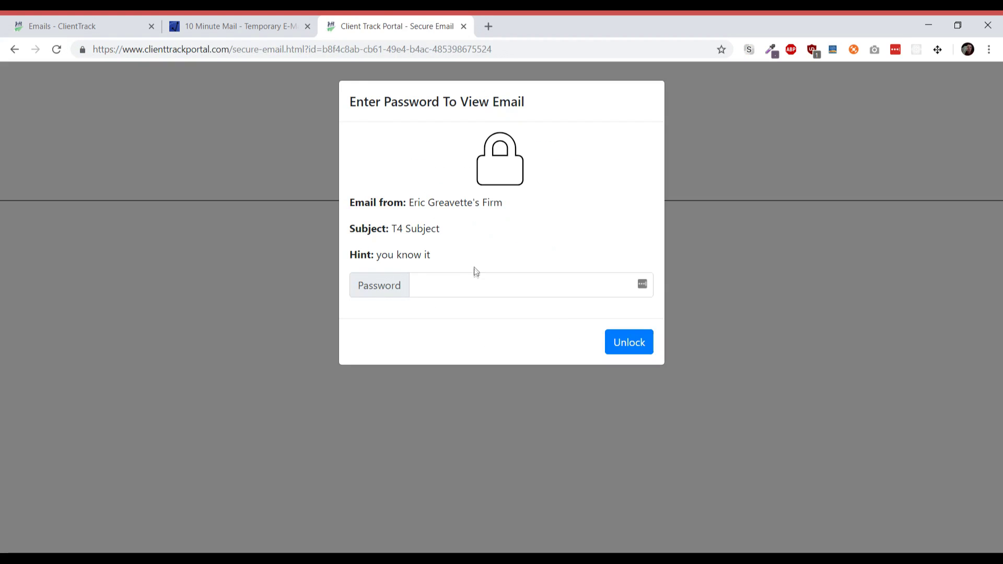
left_click(464, 286)
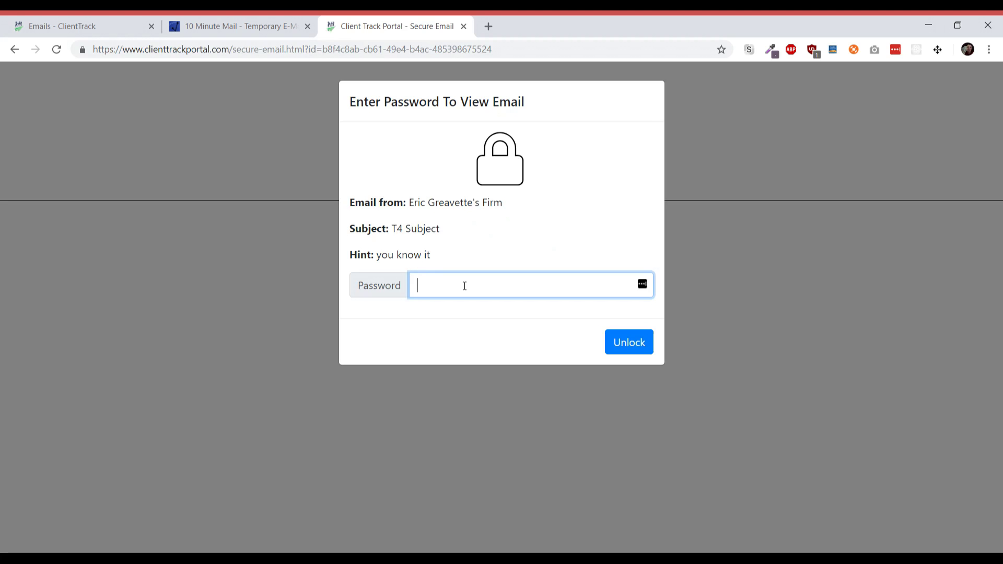
left_click(627, 356)
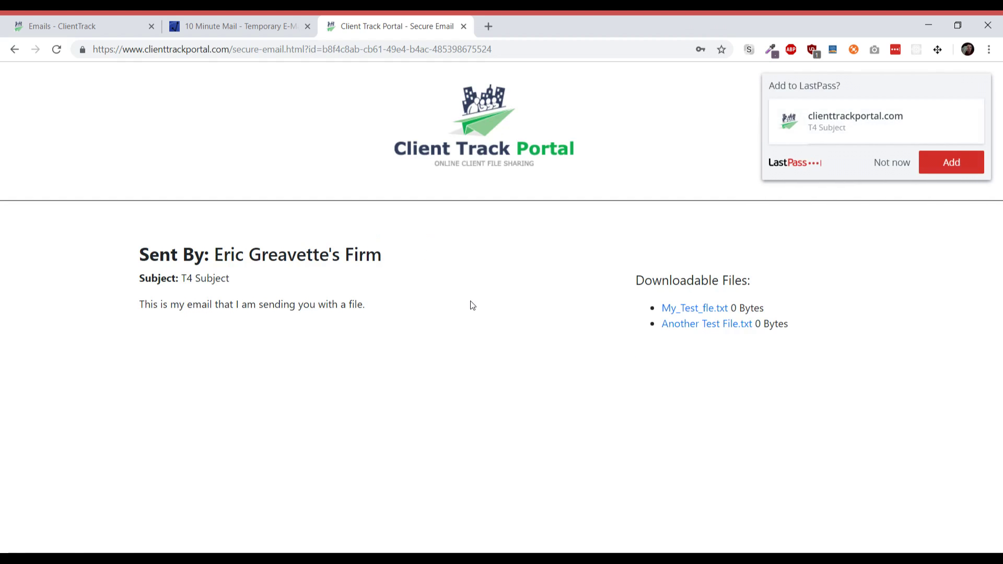
Decline the LastPass offer and review the sender firm name and body text of the unlocked email.
left_click(893, 169)
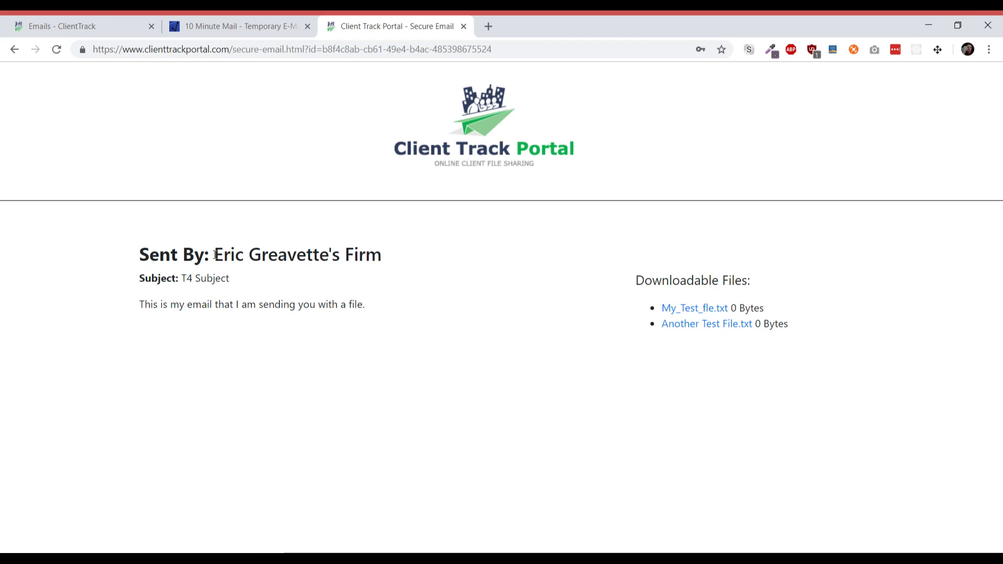
left_click_drag(213, 255, 392, 259)
left_click(393, 259)
left_click_drag(141, 304, 365, 305)
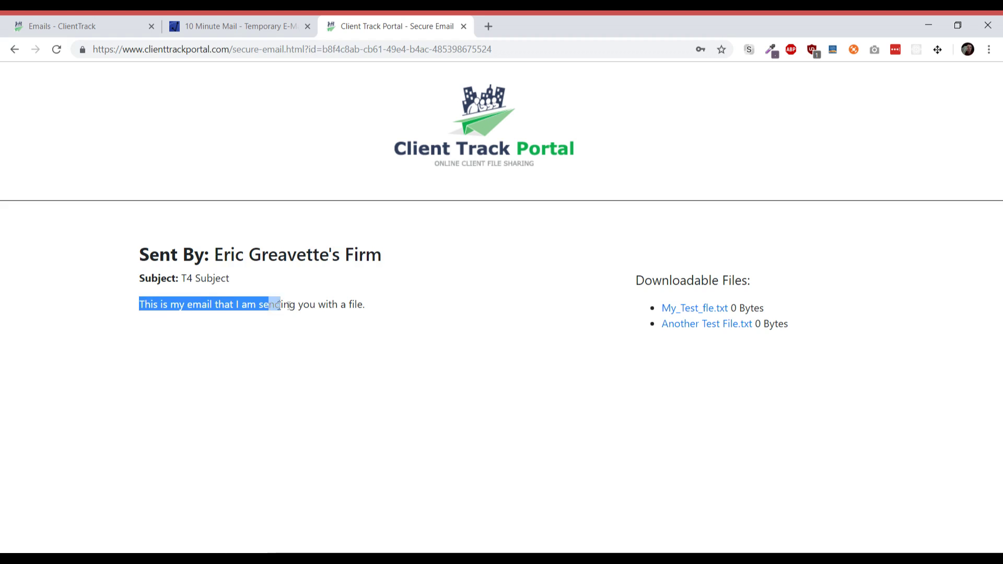
left_click(364, 304)
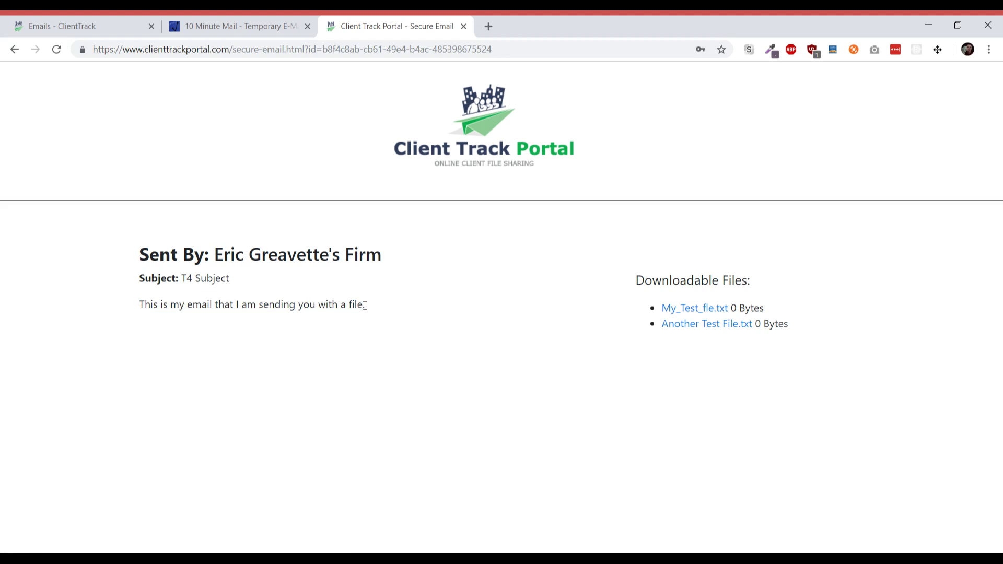
Download My_Test_fle.txt and Another Test File.txt, then return to the sent-emails list.
left_click(699, 313)
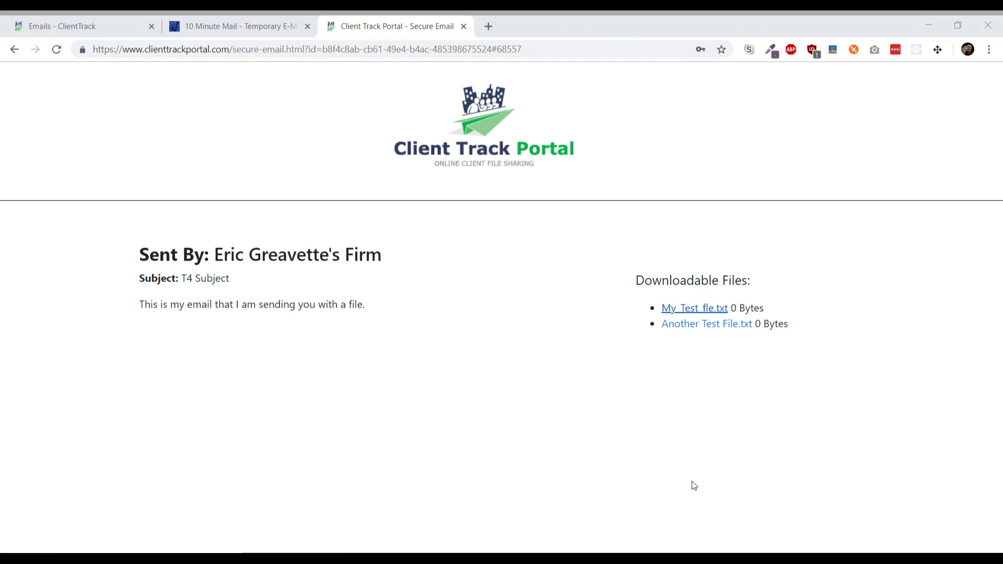
left_click(702, 323)
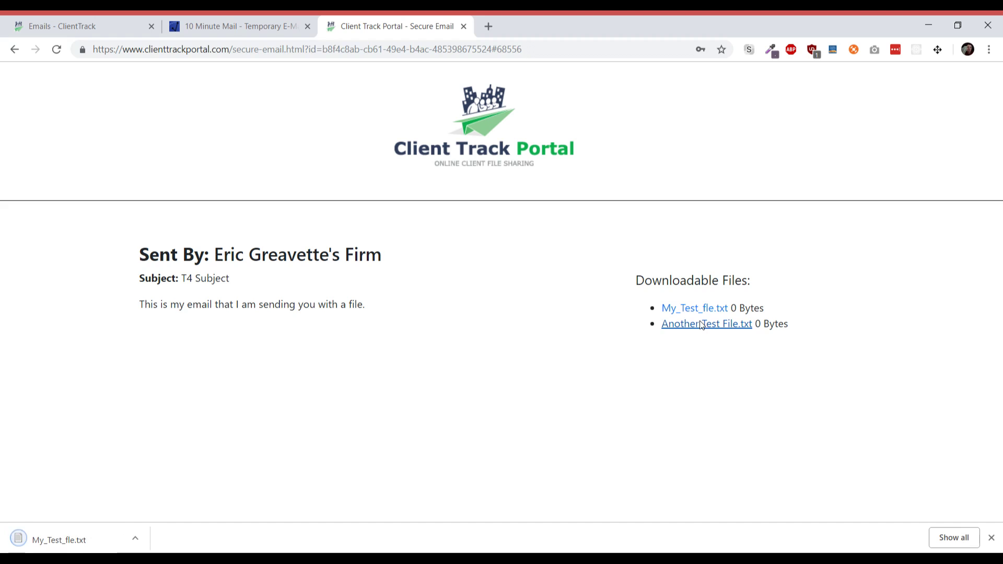
left_click(702, 484)
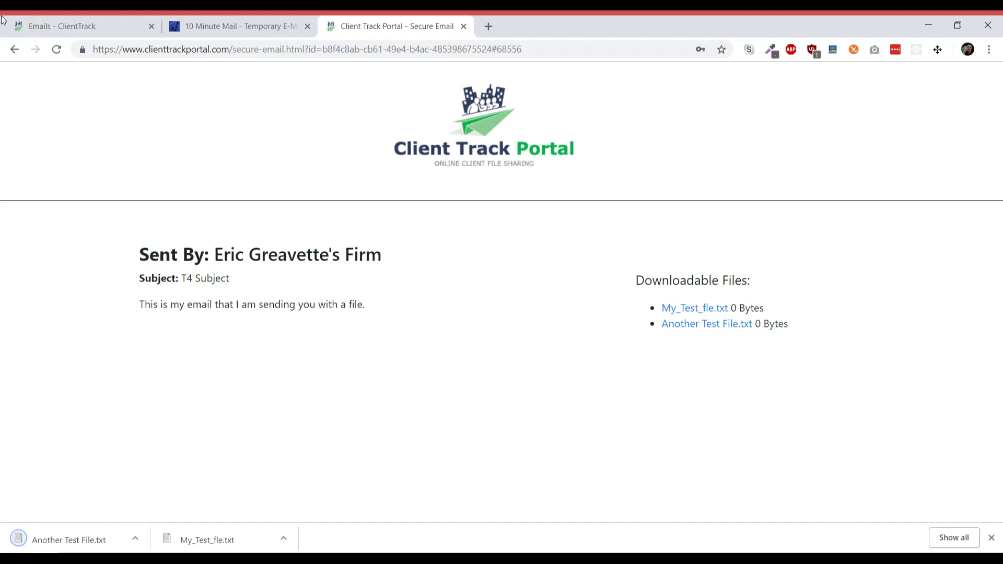
left_click(71, 15)
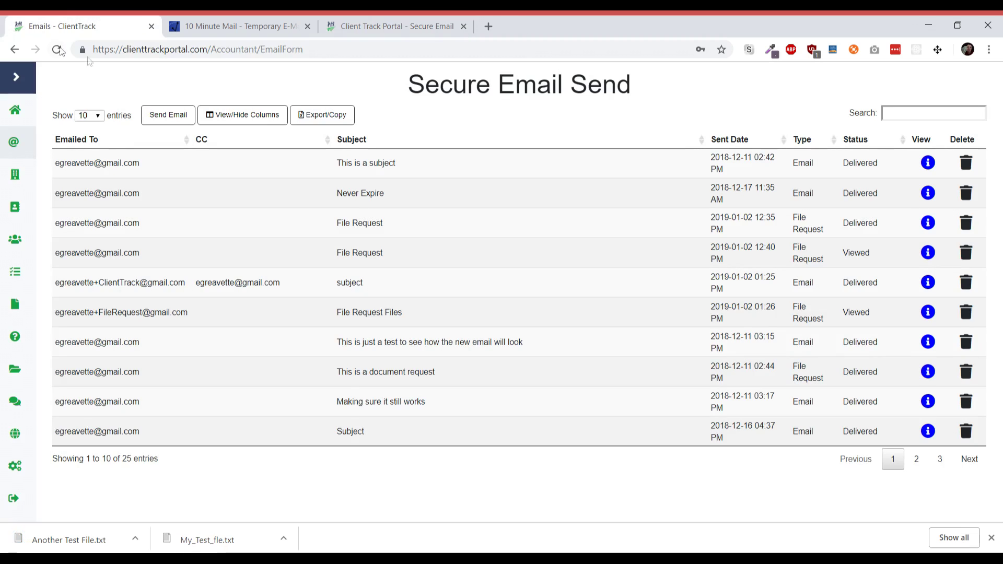
Reload the sent-emails list and return to it after glancing at the unlocked email page.
key("F5")
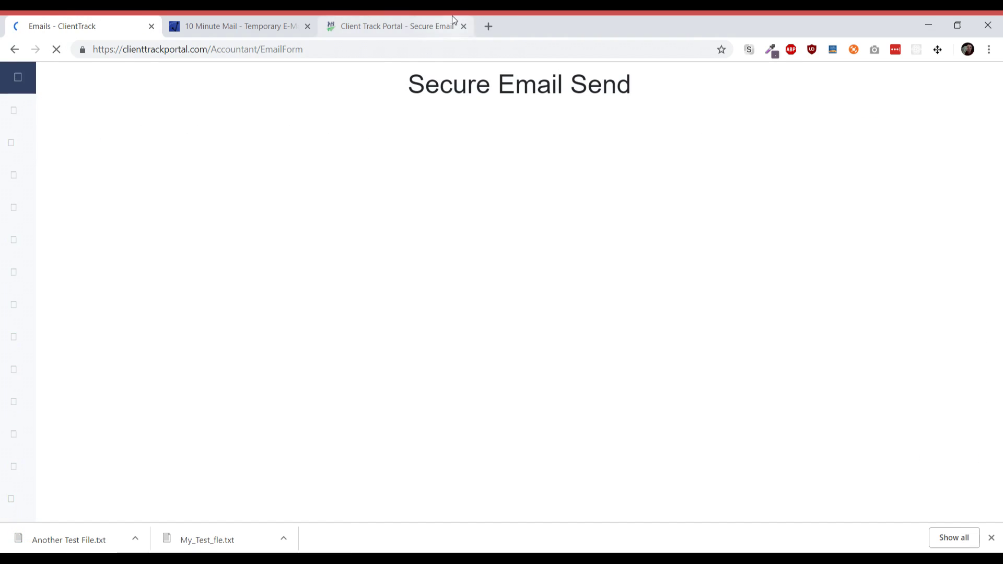
left_click(453, 17)
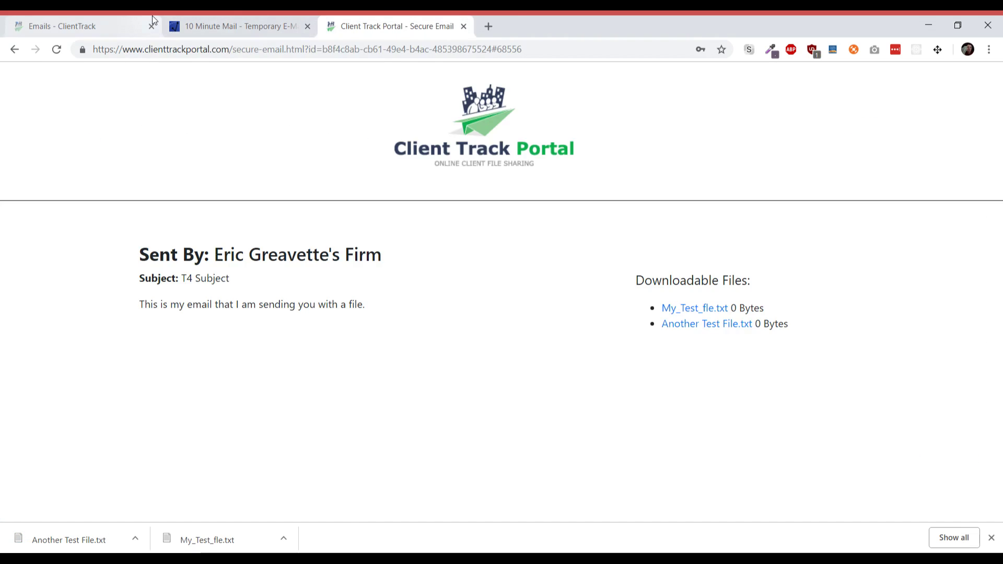
left_click(125, 19)
Filter the sent list to 't4' and highlight the T4 Subject email's Files Downloaded status.
left_click(904, 111)
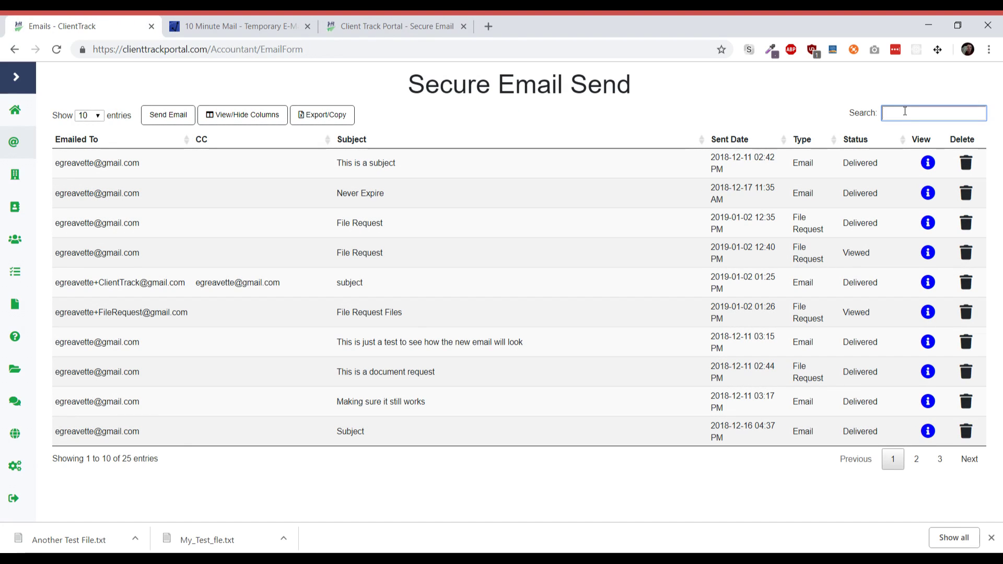
type("y")
key("BackSpace")
type("t4")
key("ctrl+a")
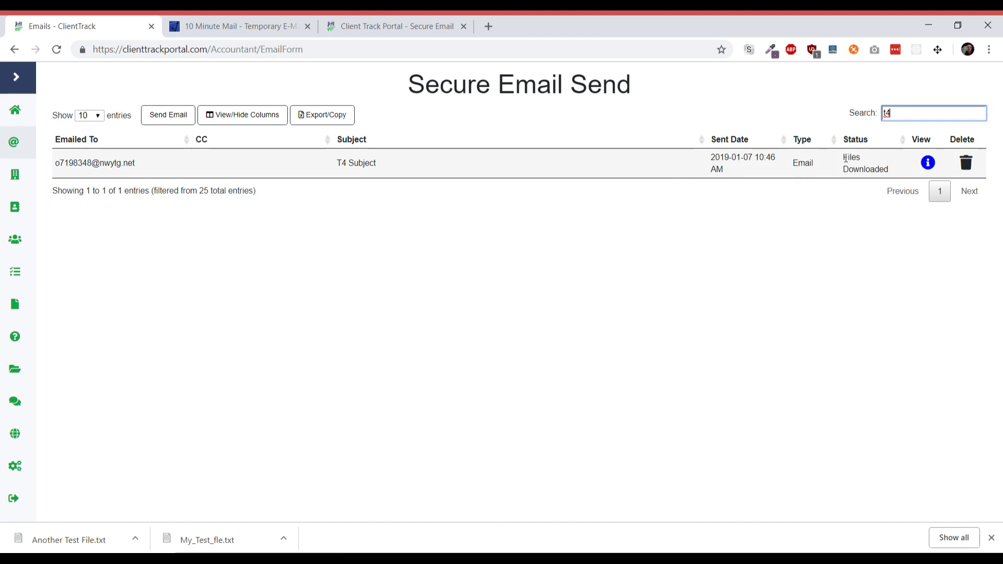
left_click_drag(845, 159, 895, 177)
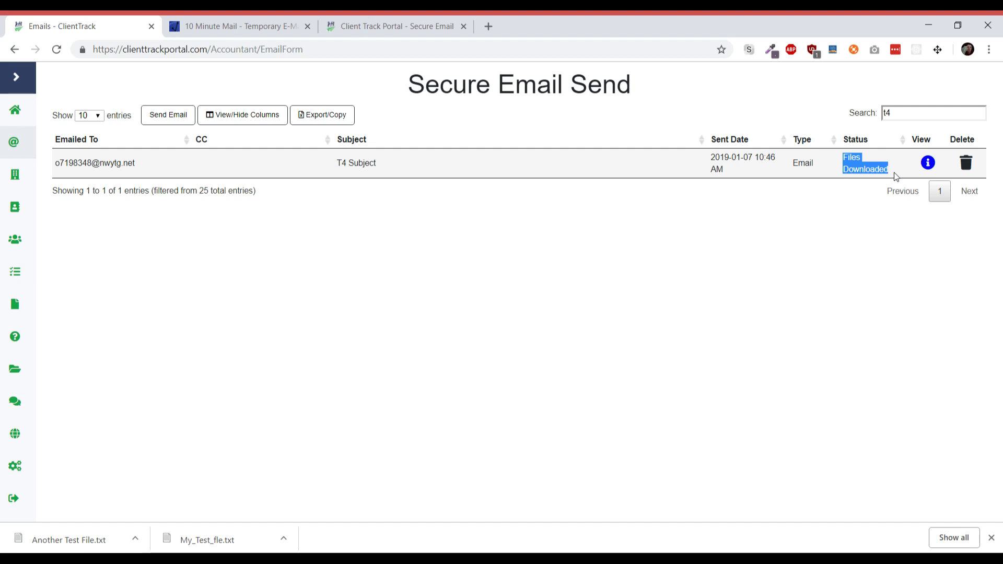
Review the T4 Subject email's details showing both attached files, then close them.
left_click(928, 162)
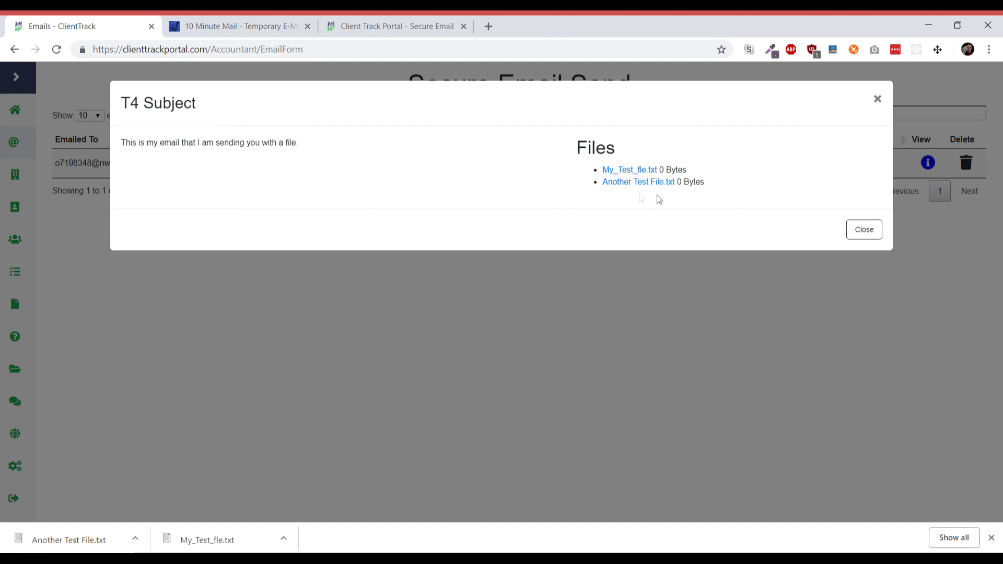
left_click(857, 235)
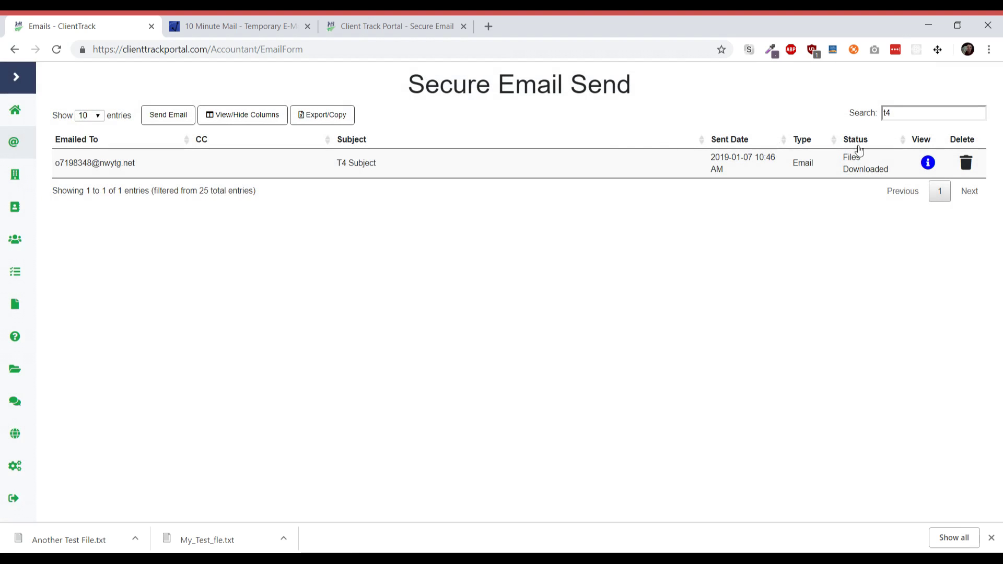
Clear the 't4' search so all 25 sent emails are listed again.
left_click(902, 116)
key("ctrl+a")
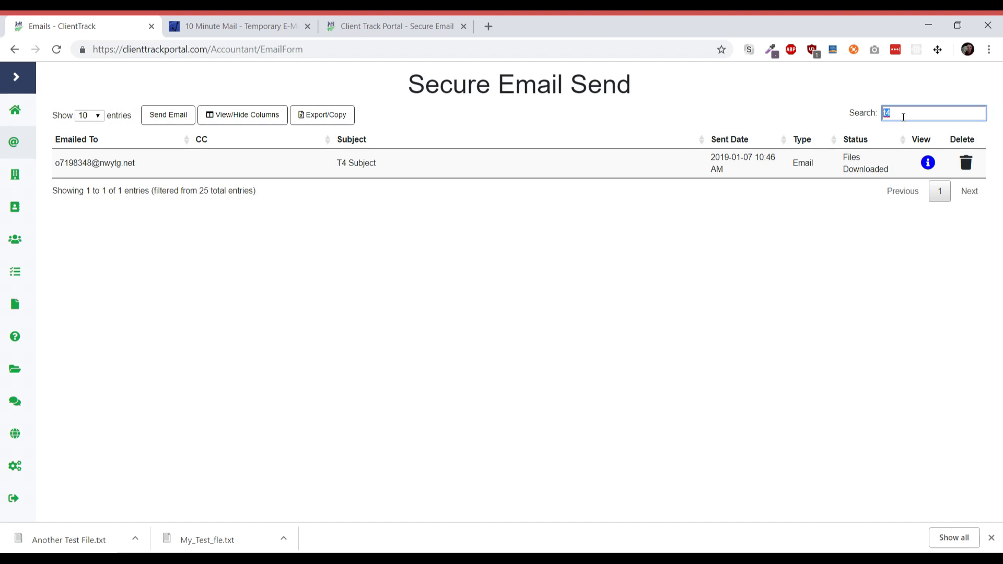
key("BackSpace")
left_click(692, 89)
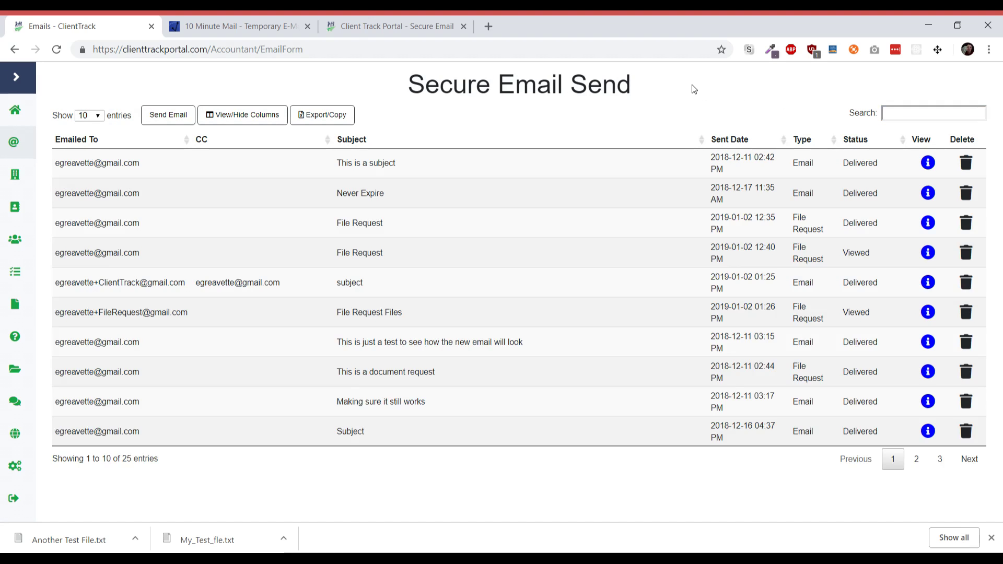